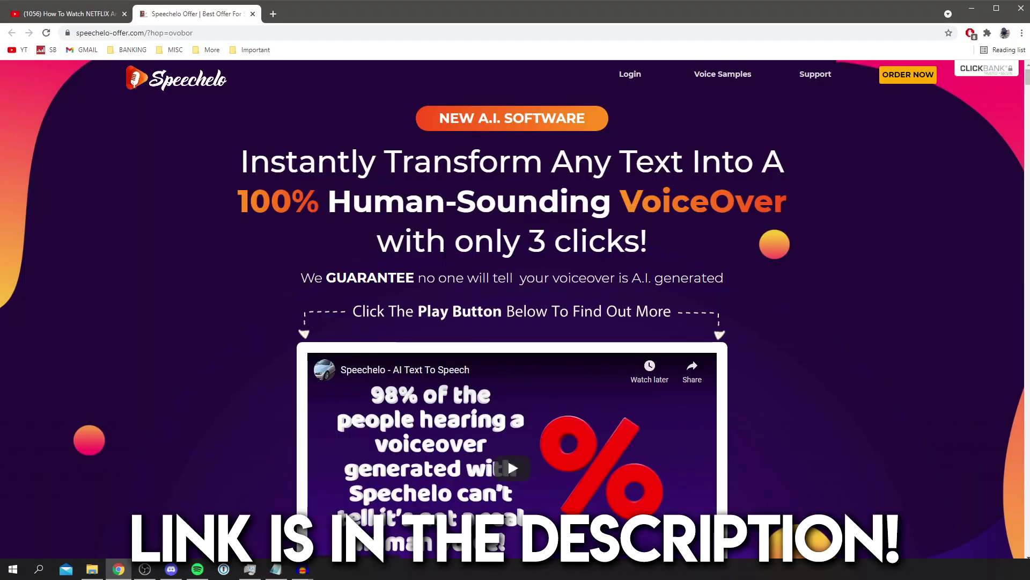
# Look through the Speechelo offer page, including its feature list and the three-step voice-over process.
pyautogui.scroll(-5, 326, 258)
pyautogui.scroll(-5, 325, 258)
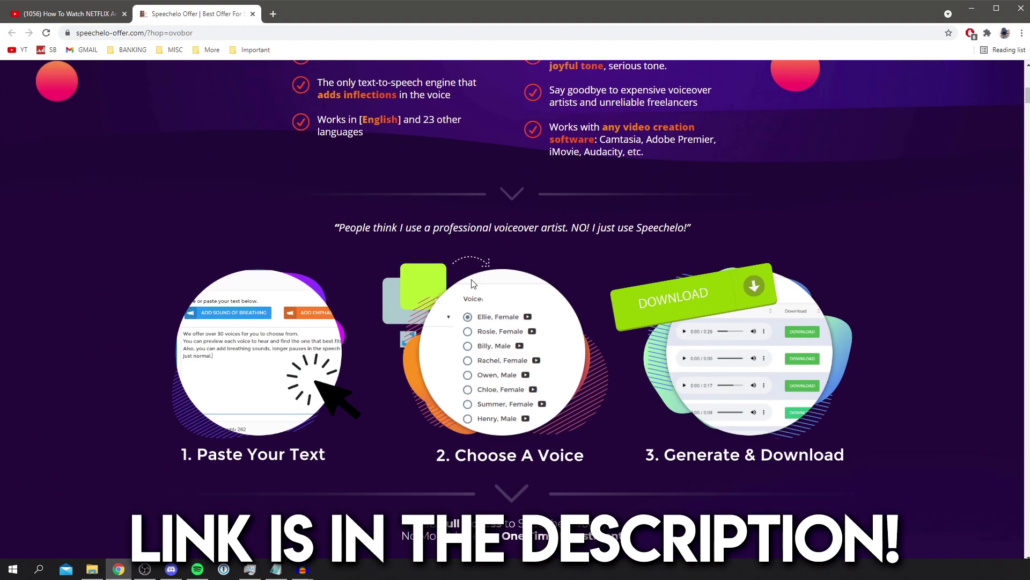
pyautogui.scroll(-6, 325, 258)
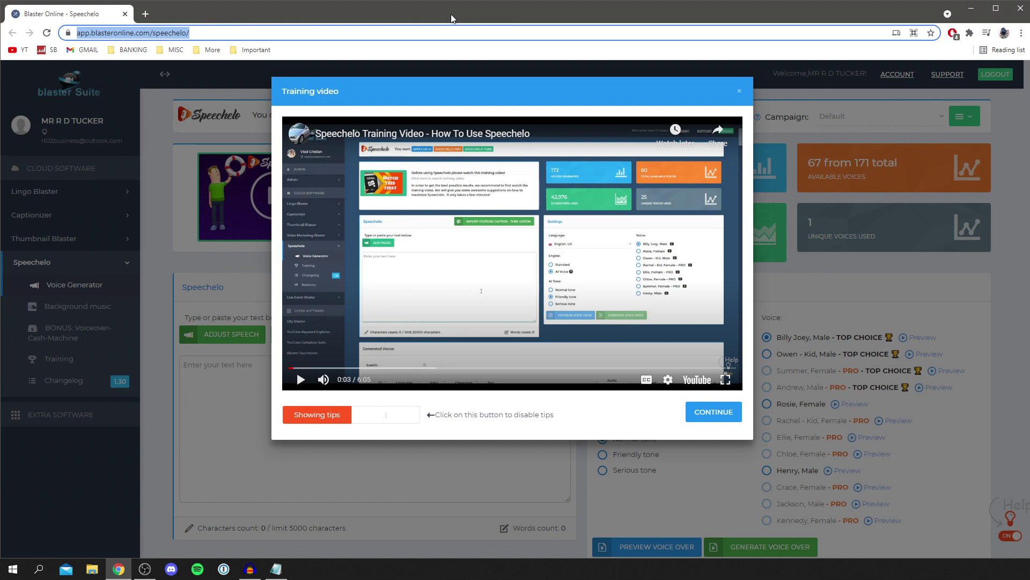
# Dismiss the training video pop-up to get to the voice generator page.
pyautogui.click(319, 91)
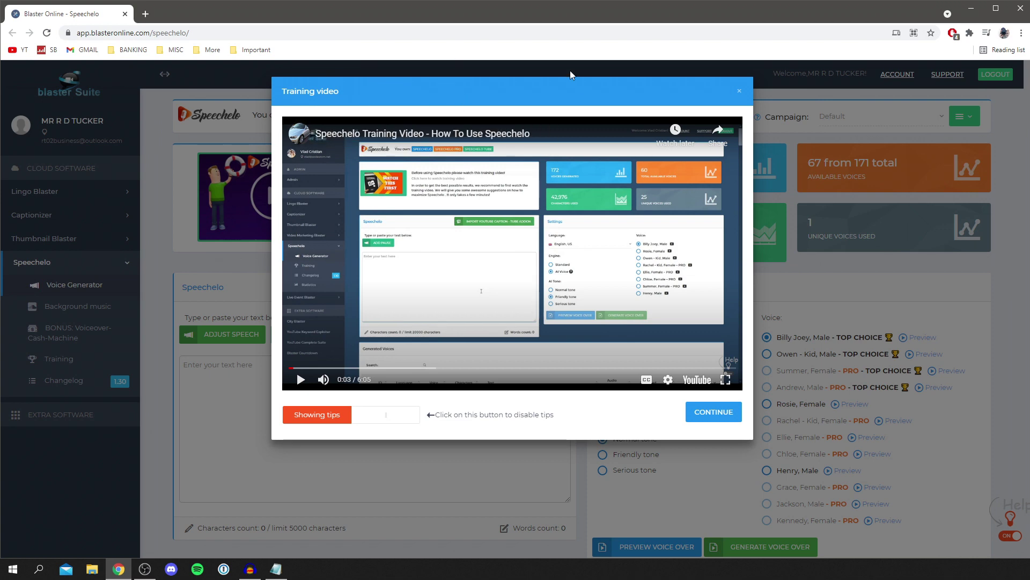
pyautogui.click(740, 93)
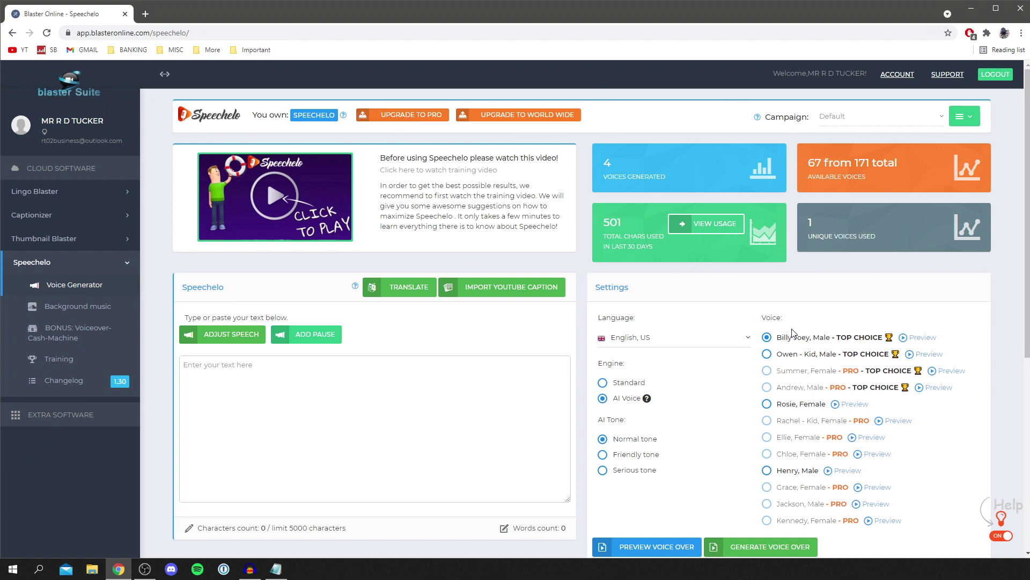
# Examine the voice generator's text entry area, its character limit and the usage statistics above it.
pyautogui.scroll(-1, 252, 224)
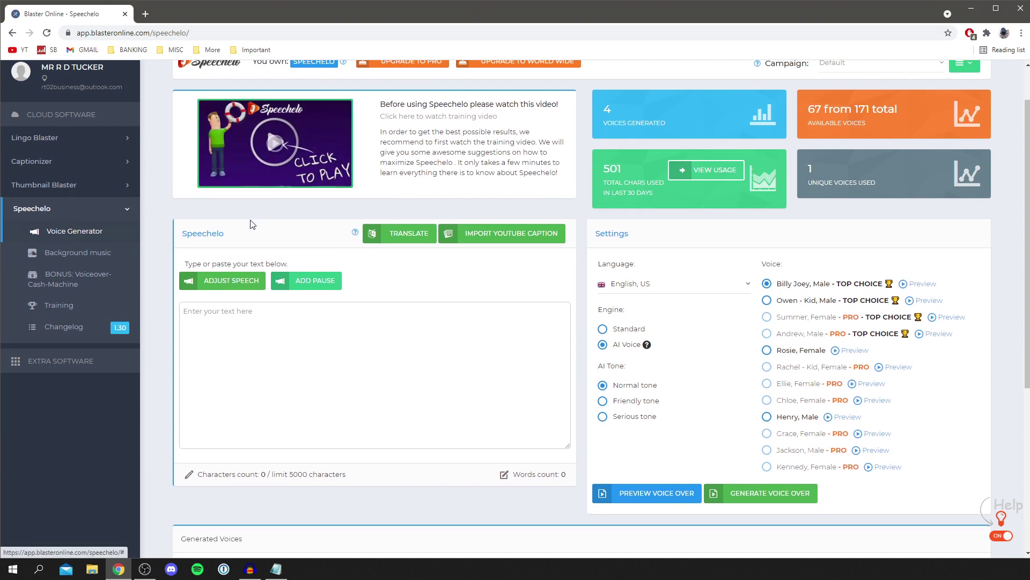
pyautogui.click(236, 314)
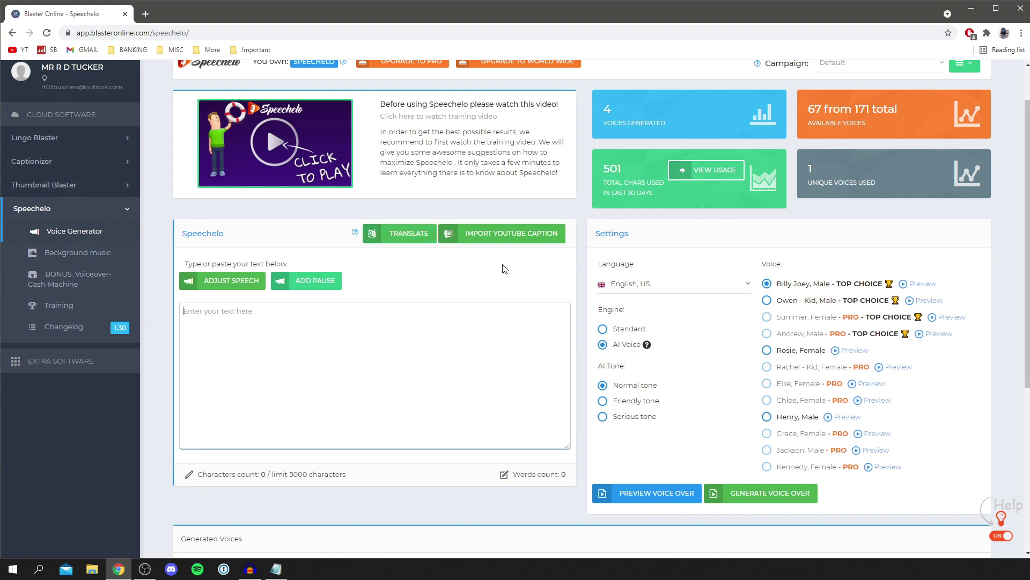
pyautogui.scroll(-2, 294, 365)
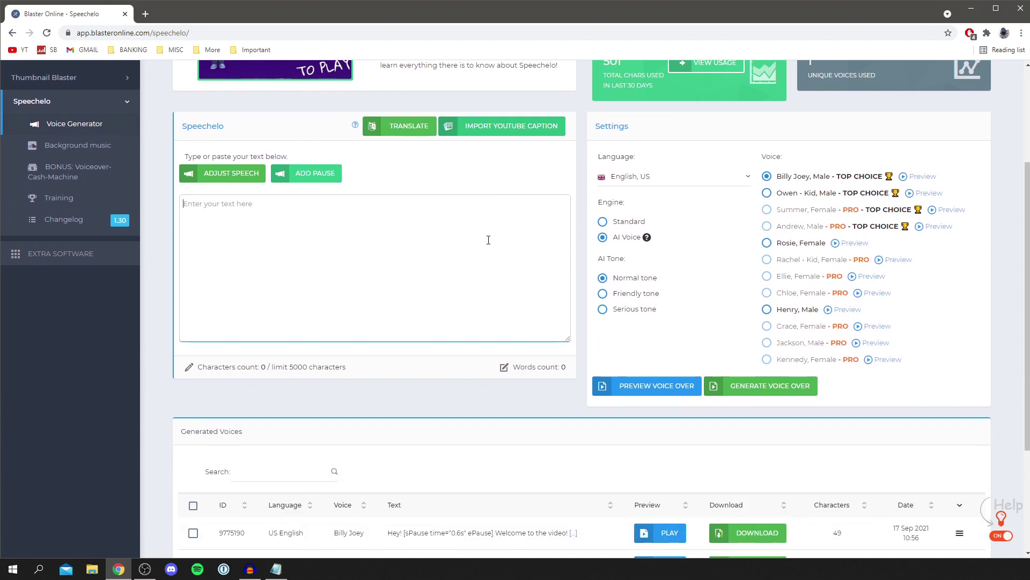
pyautogui.moveTo(341, 367); pyautogui.dragTo(280, 367)
pyautogui.click(278, 370)
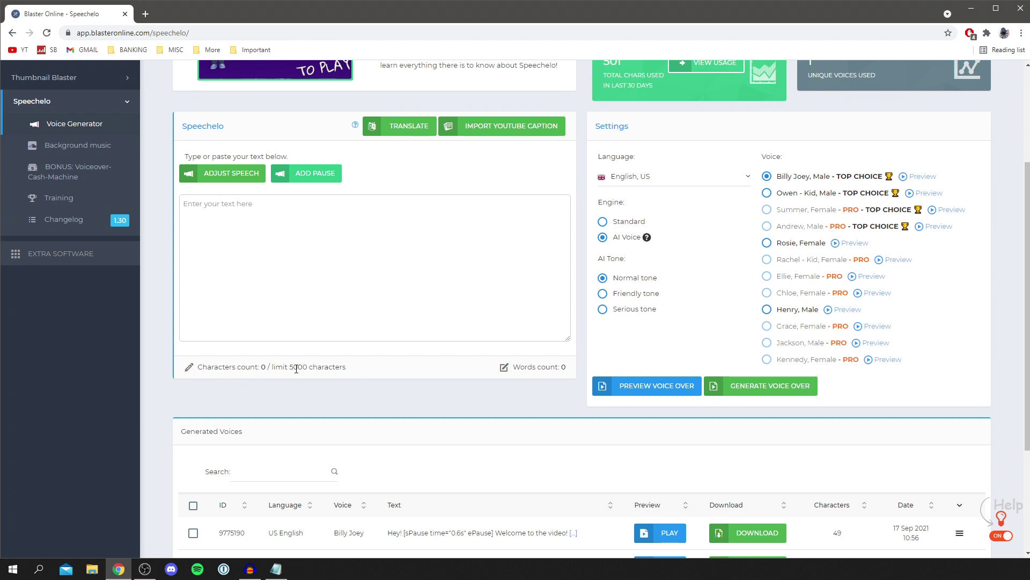
pyautogui.moveTo(284, 367); pyautogui.dragTo(305, 367)
pyautogui.click(308, 366)
pyautogui.scroll(1, 314, 376)
pyautogui.scroll(1, 319, 413)
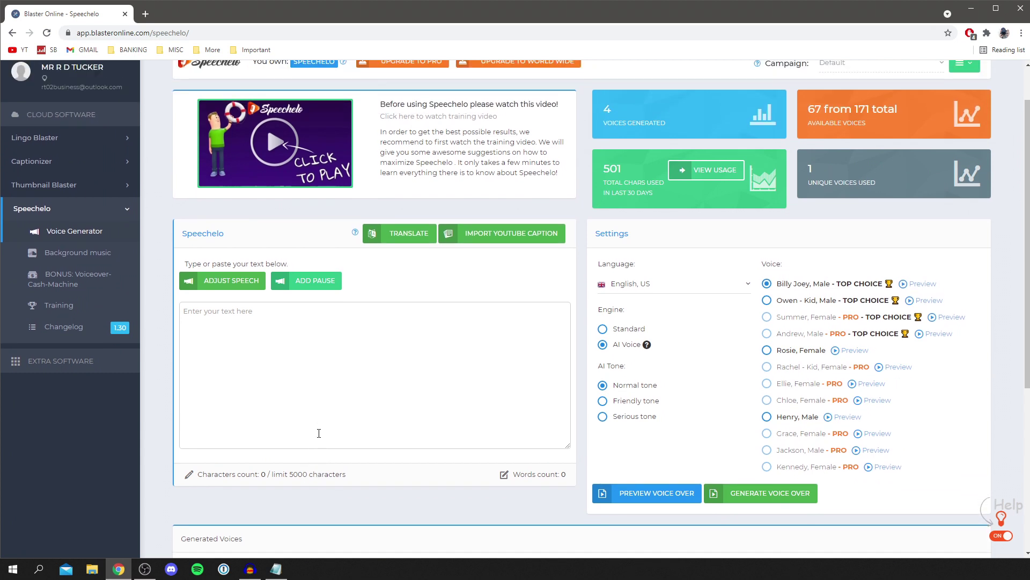
pyautogui.scroll(1, 326, 404)
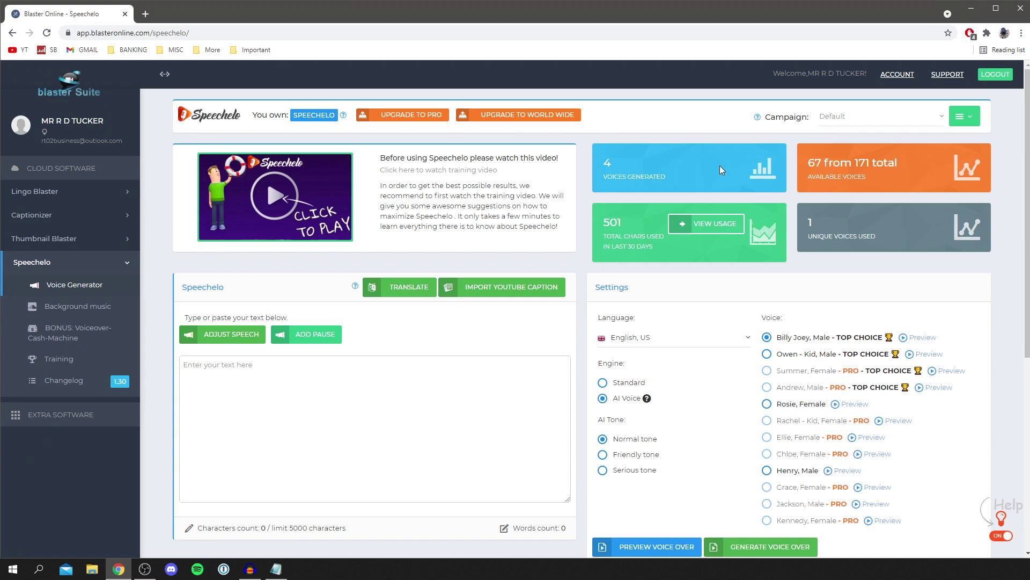
# Browse the available voice-over languages and set the language to English, British.
pyautogui.scroll(-2, 664, 285)
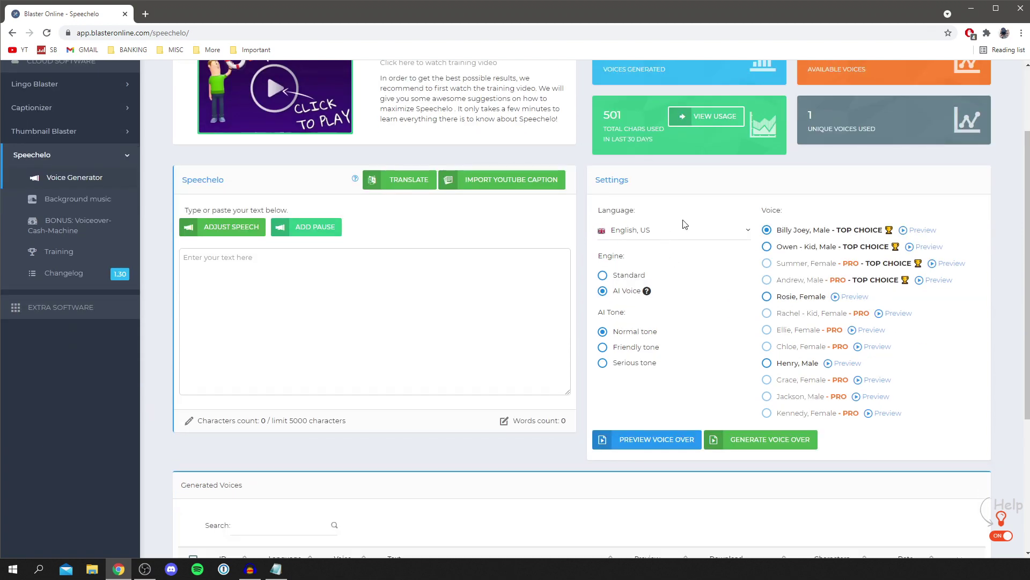
pyautogui.click(666, 231)
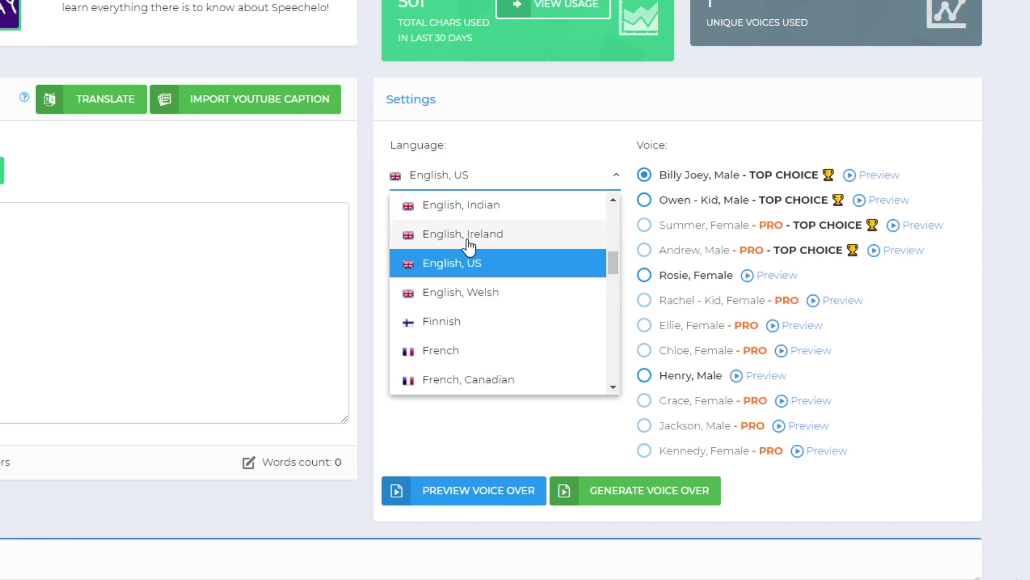
pyautogui.scroll(5, 470, 241)
pyautogui.scroll(-2, 452, 239)
pyautogui.scroll(-3, 476, 292)
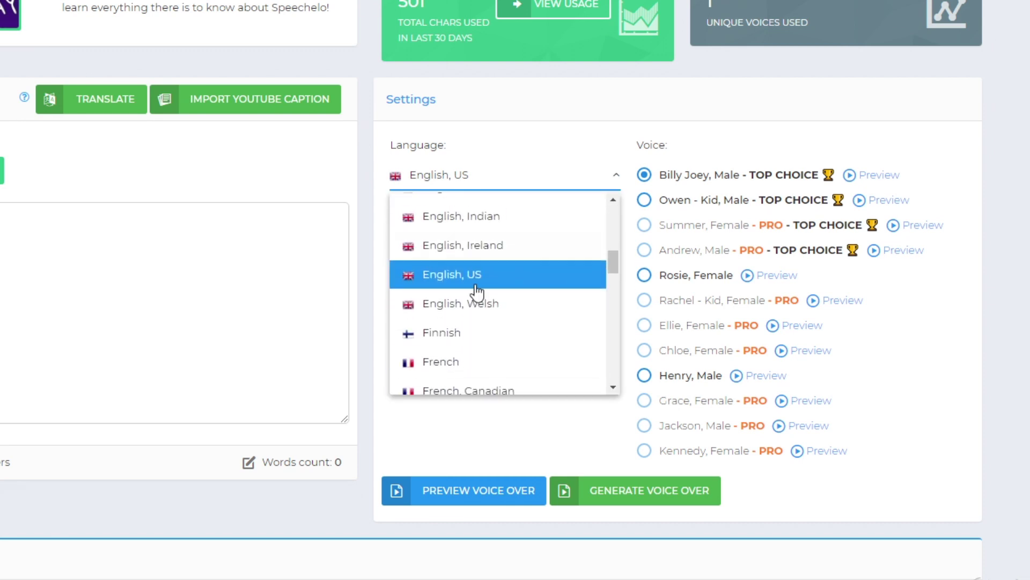
pyautogui.scroll(2, 461, 306)
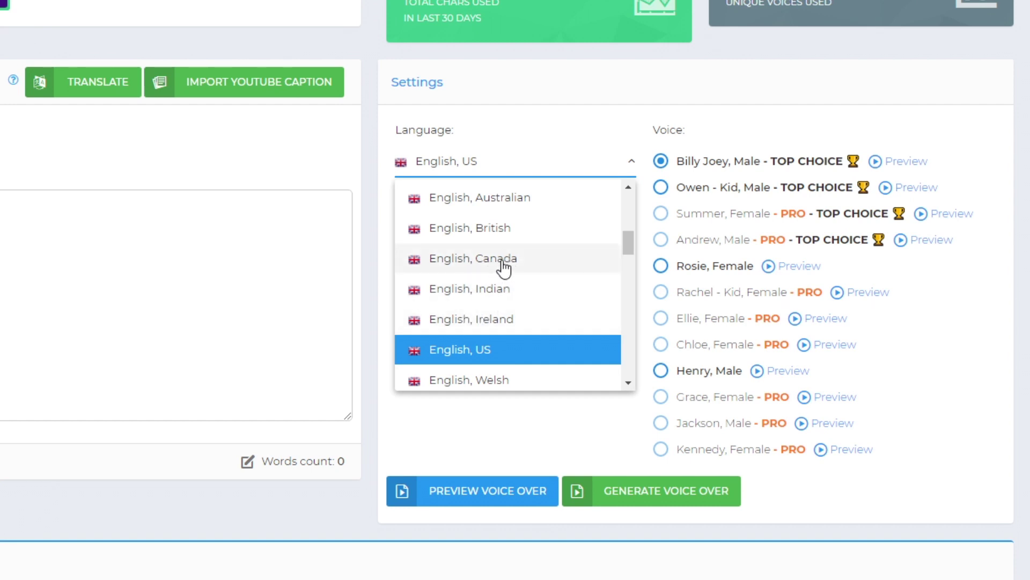
pyautogui.click(504, 236)
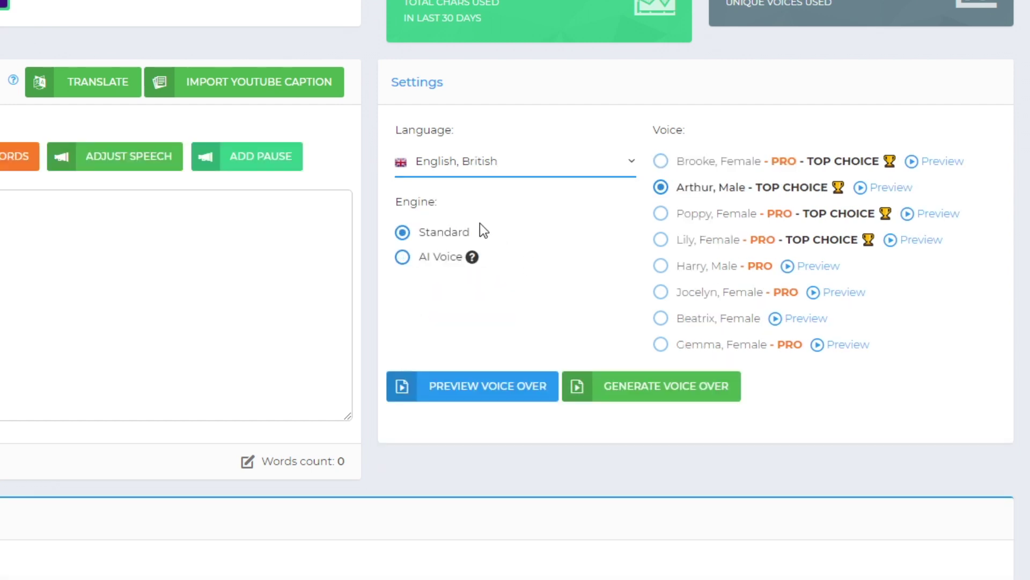
# Set the language to English, US, try the AI Voice engine and settle on the Standard engine.
pyautogui.click(489, 164)
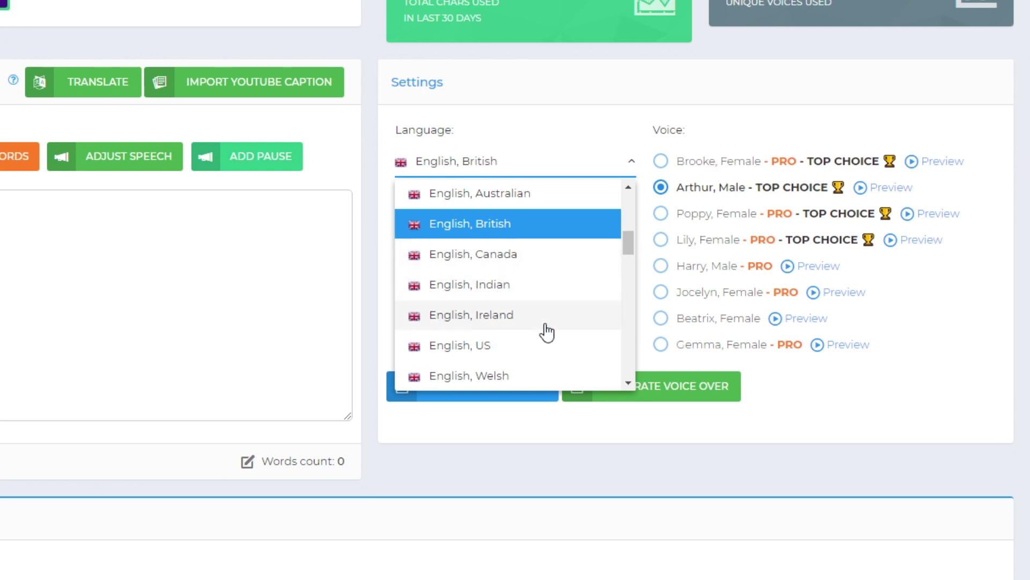
pyautogui.click(524, 346)
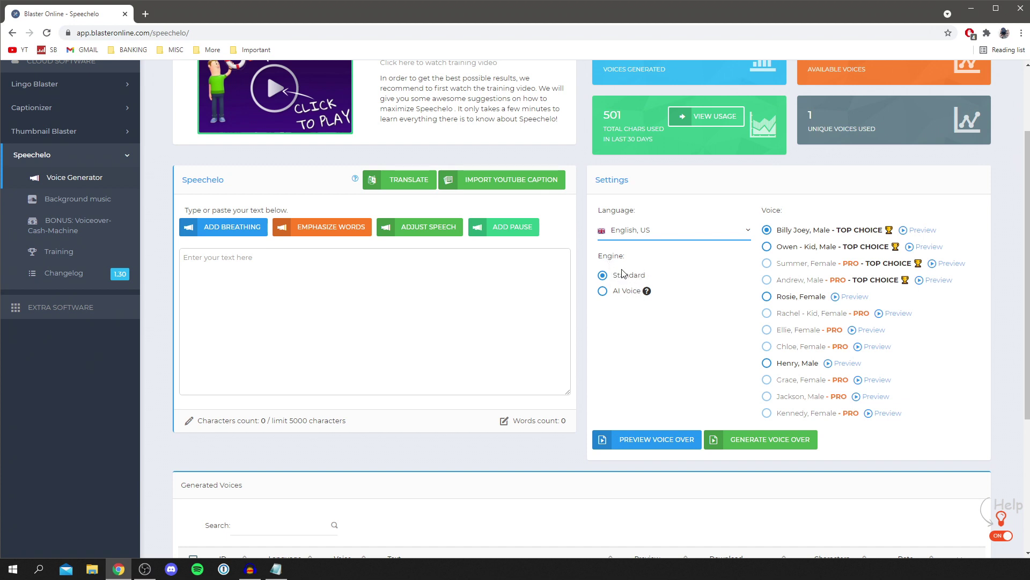
pyautogui.click(624, 290)
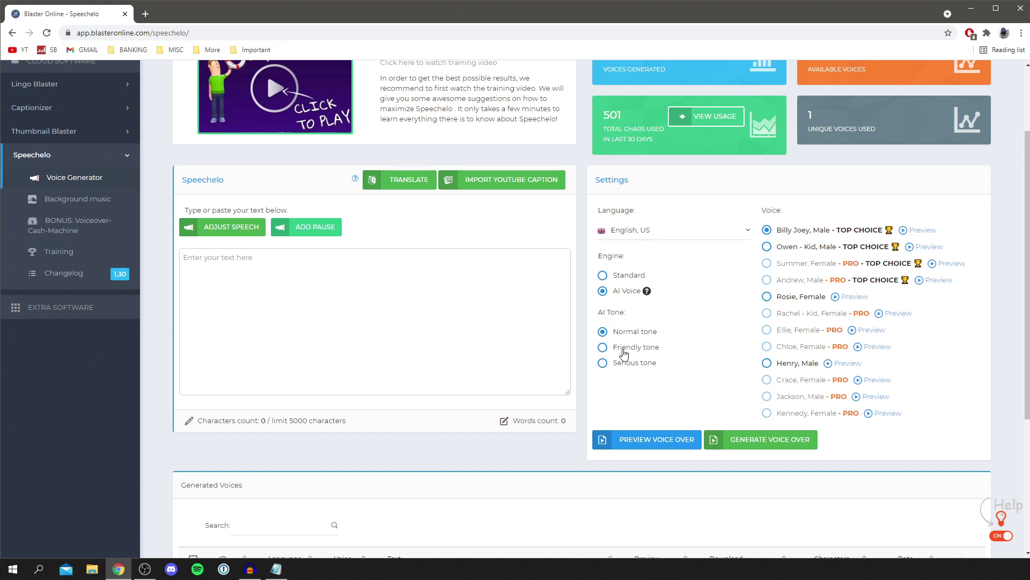
pyautogui.click(616, 279)
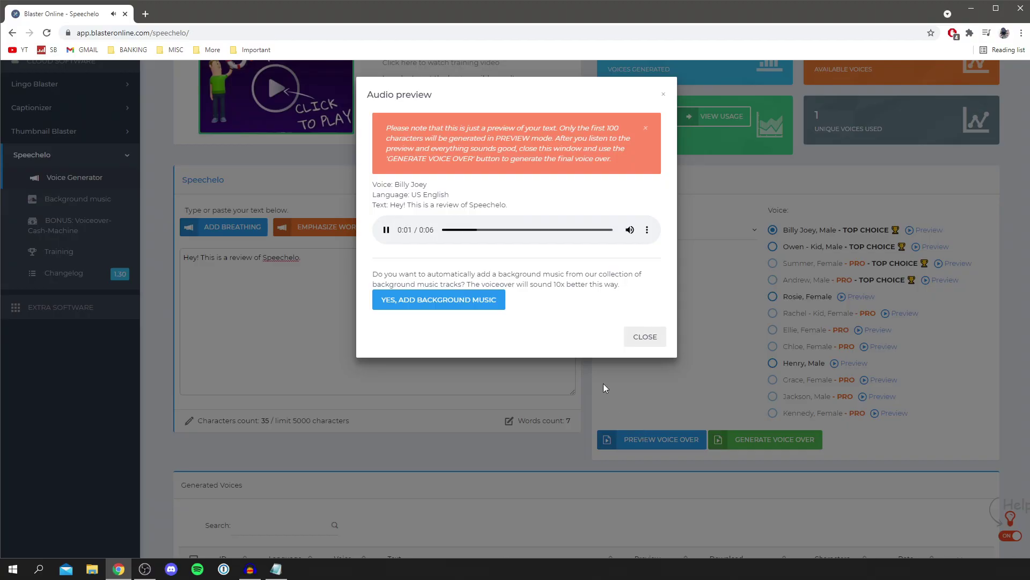
# Listen to the sample previews of the Billy Joey, Owen, Summer and Rosie voices.
pyautogui.click(923, 230)
pyautogui.click(923, 229)
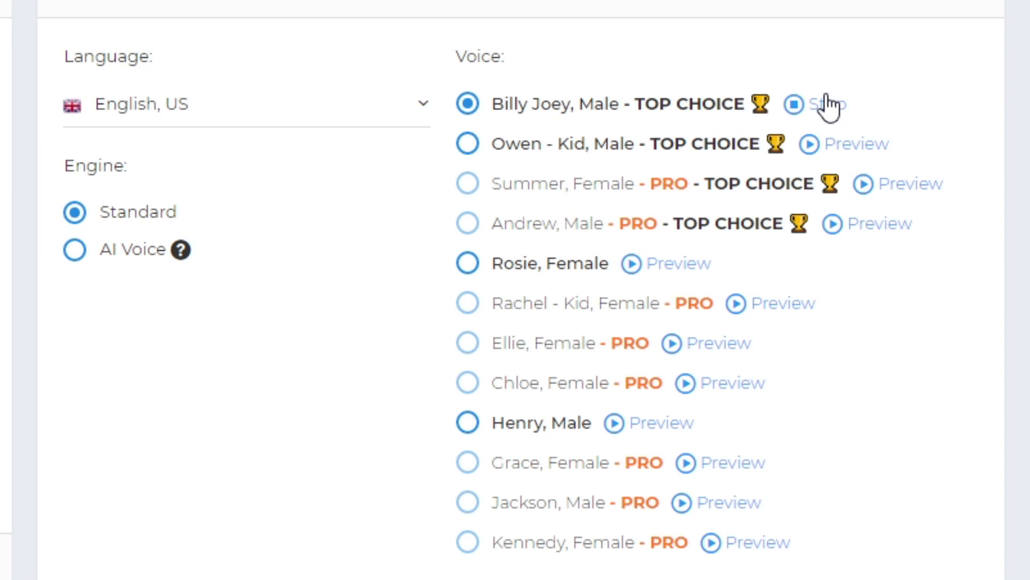
pyautogui.click(852, 145)
pyautogui.click(906, 178)
pyautogui.click(661, 264)
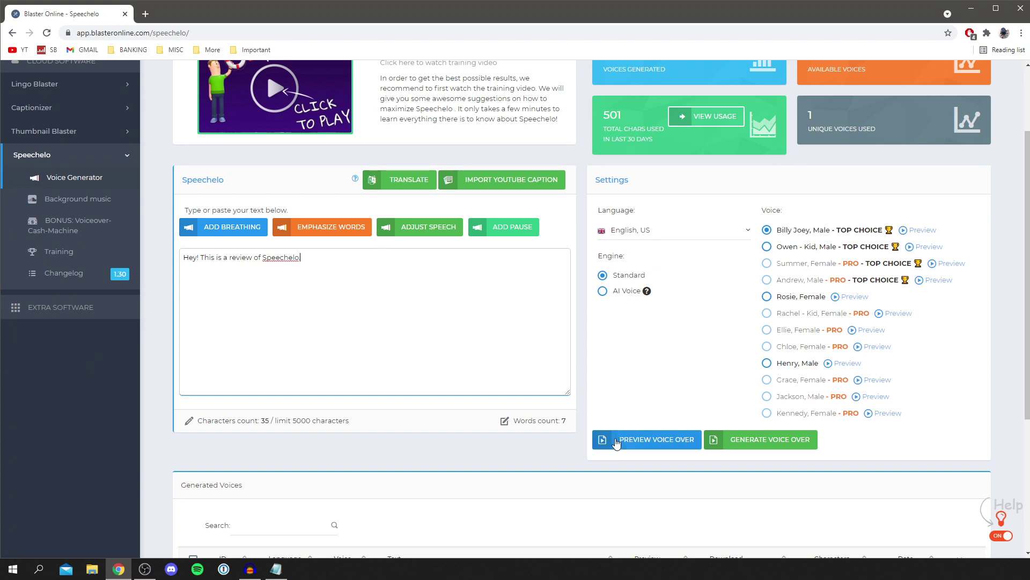
# Preview the entered text in the Billy Joey voice and generate the final voice-over.
pyautogui.click(644, 437)
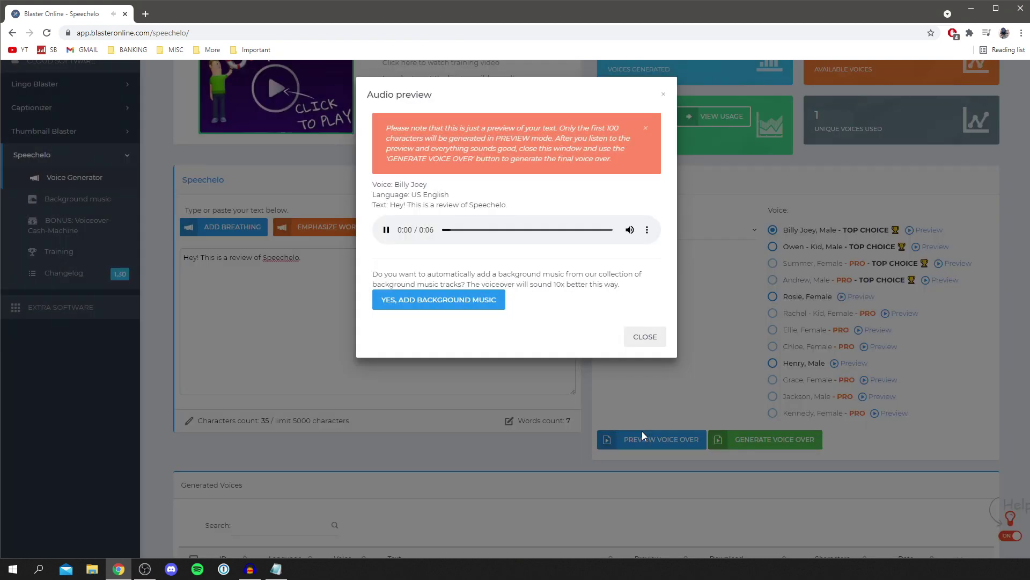
pyautogui.click(719, 350)
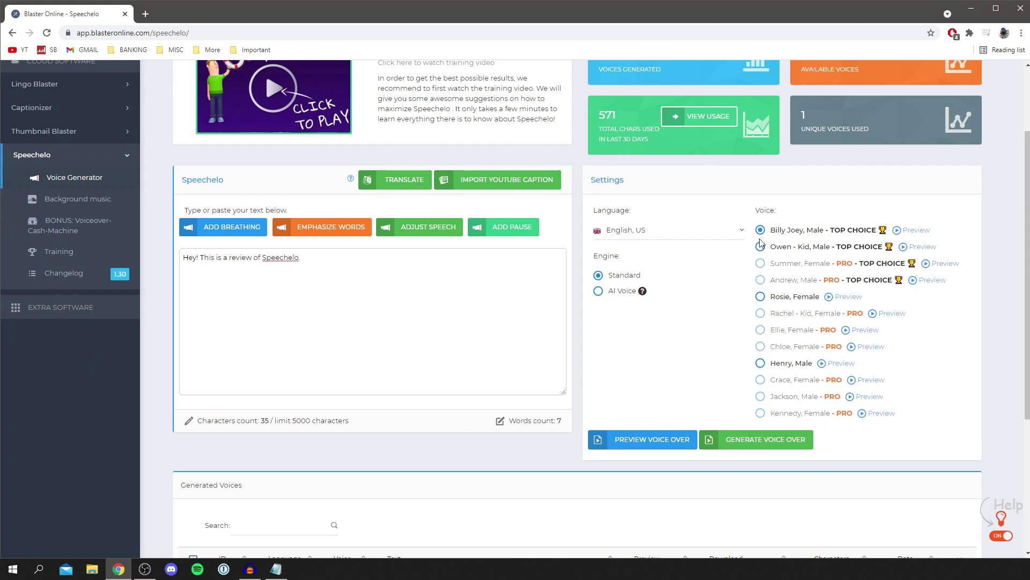
pyautogui.click(712, 443)
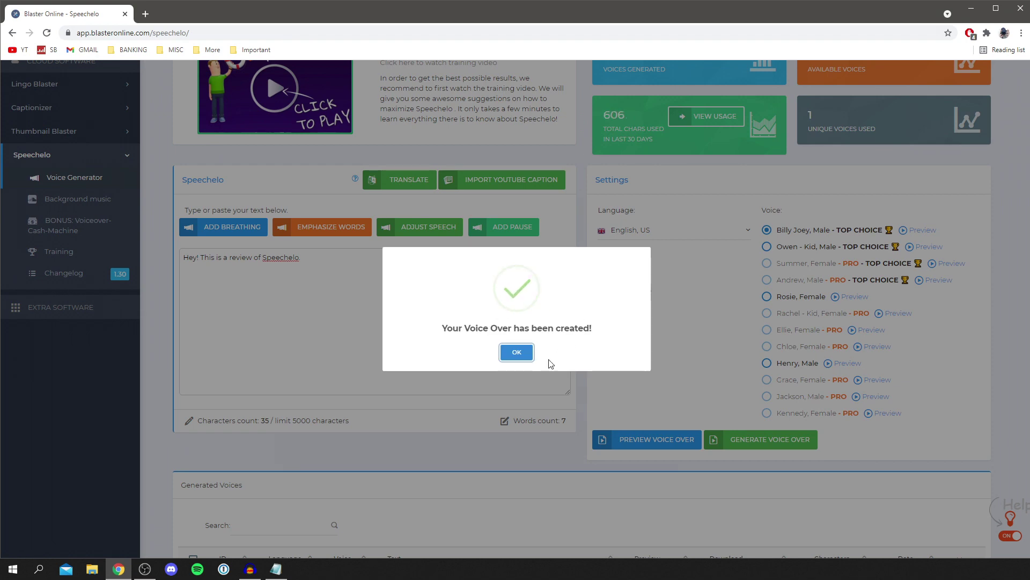
pyautogui.click(517, 353)
# Download the generated "Hey! This is a review of Speechelo." voice-over without background music and play the MP3 file.
pyautogui.scroll(-5, 518, 358)
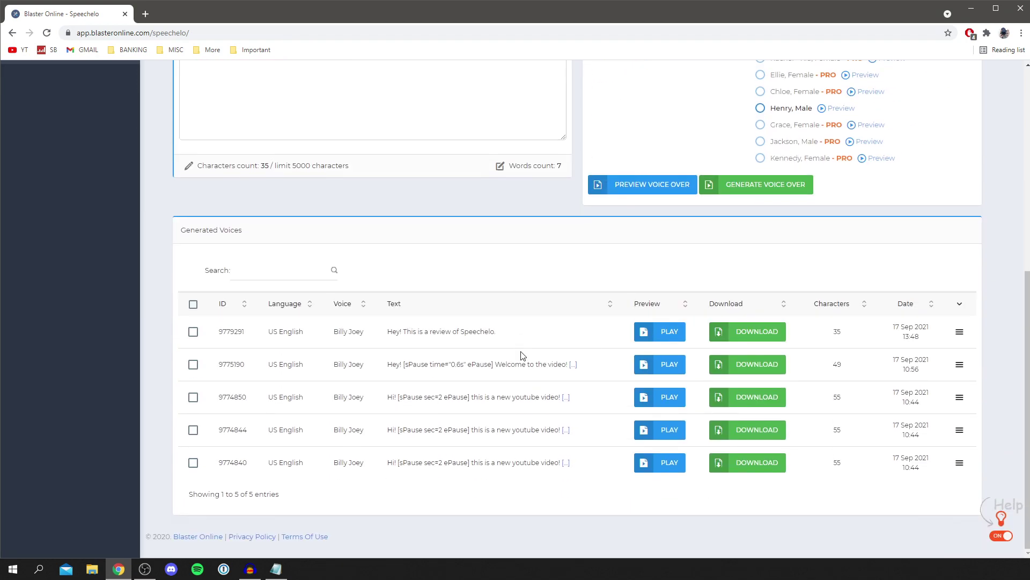
pyautogui.click(745, 328)
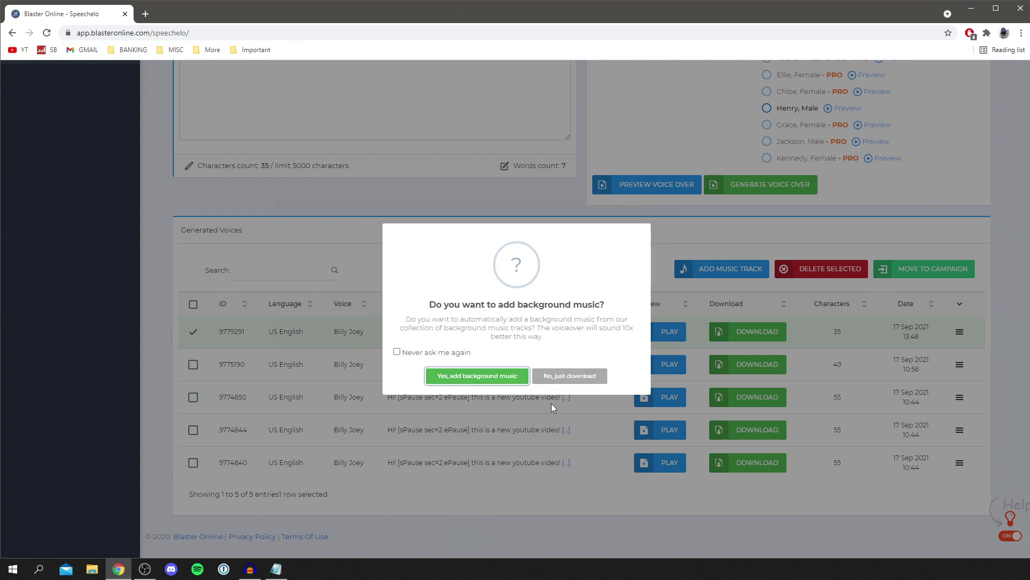
pyautogui.click(582, 384)
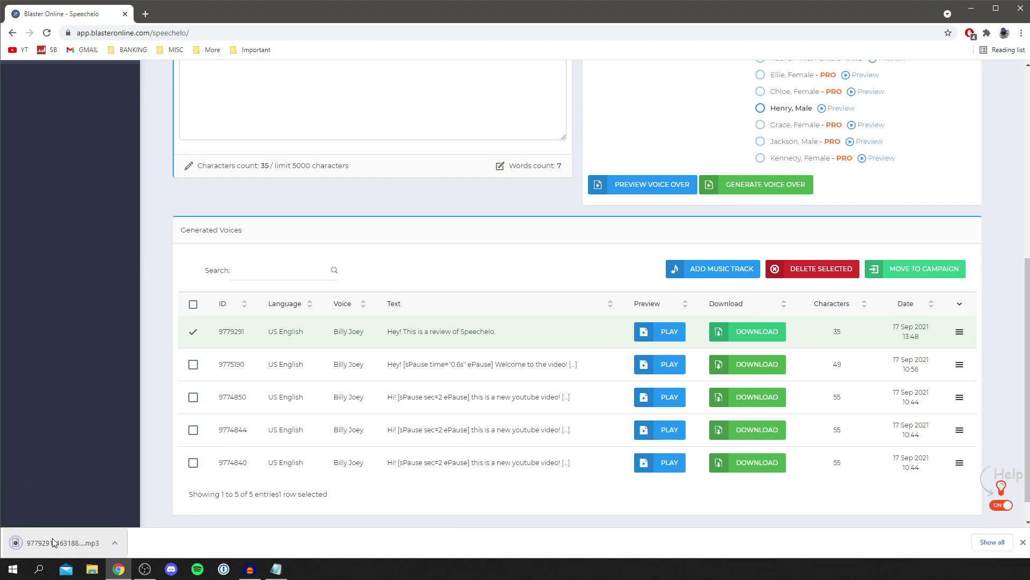
pyautogui.click(68, 548)
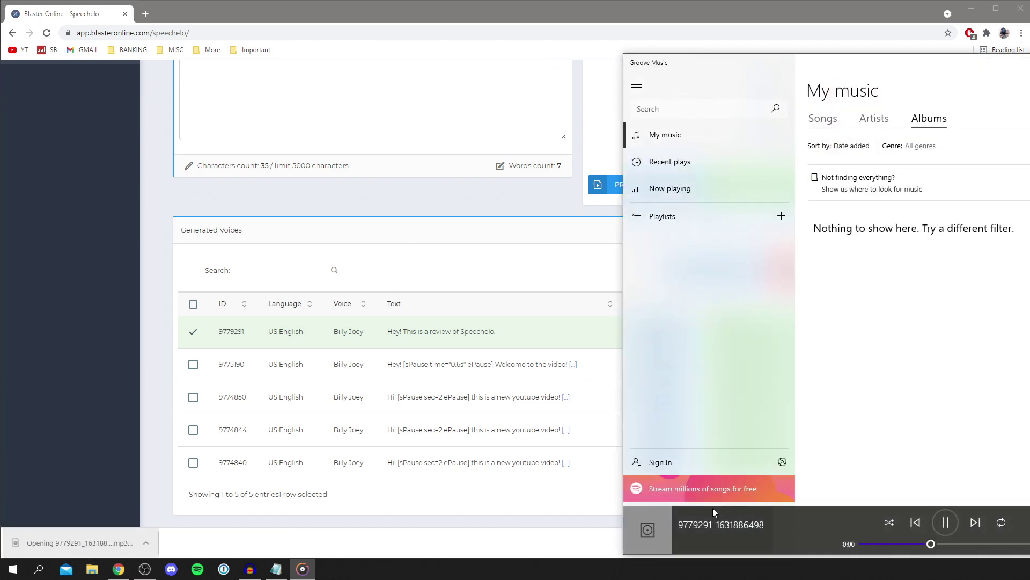